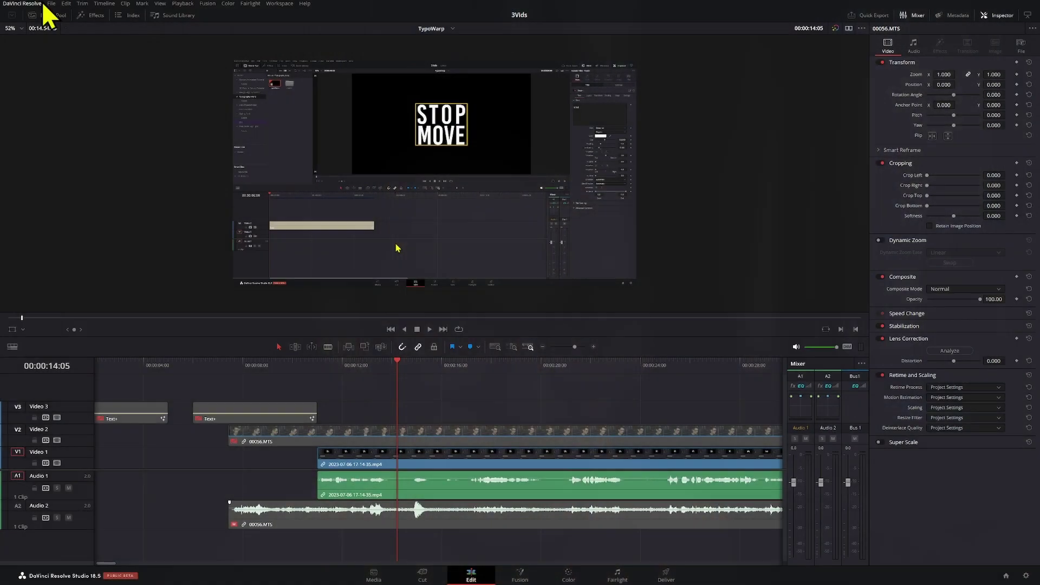
Open Keyboard Customization and filter its commands by 'keyframe'
click(43, 5)
click(46, 23)
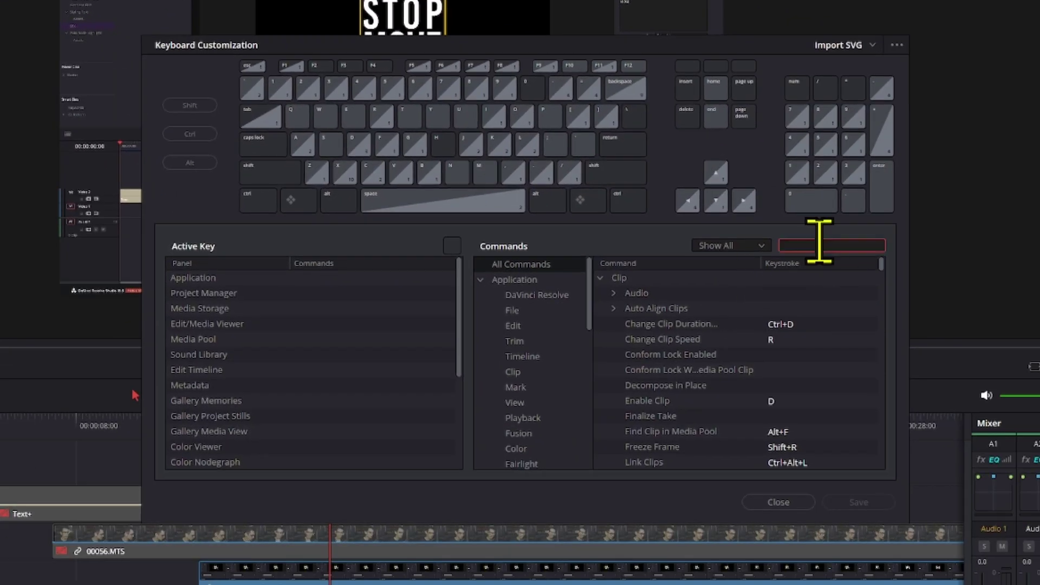
text(keyfe)
key(BackSpace)
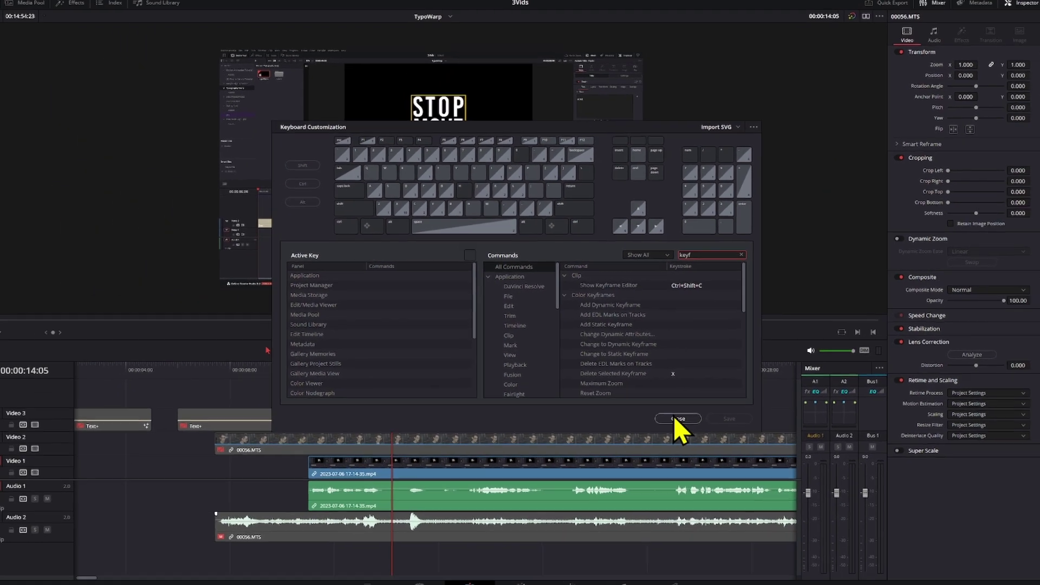
click(676, 418)
click(647, 462)
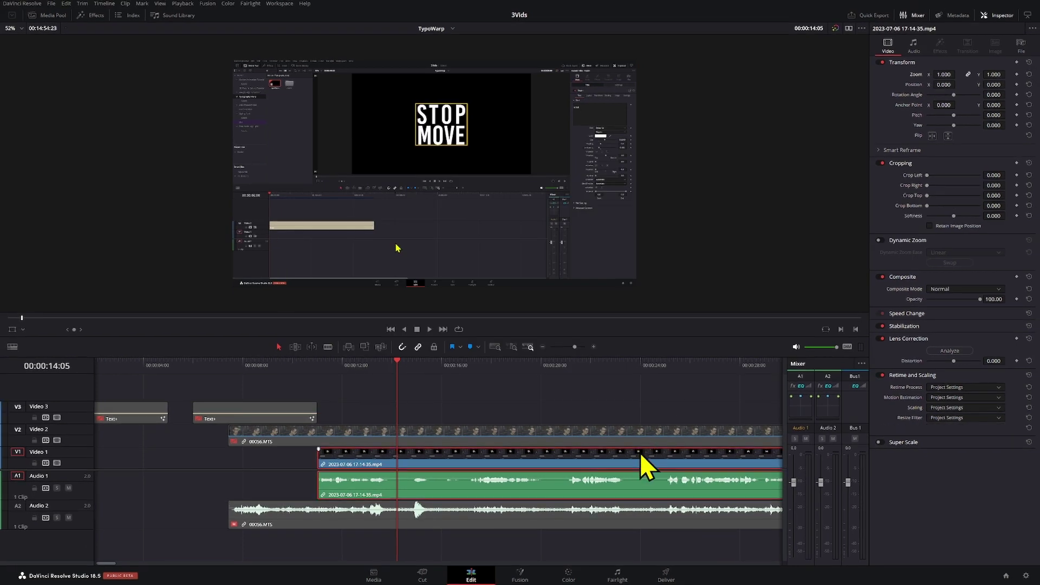
click(1018, 75)
click(776, 464)
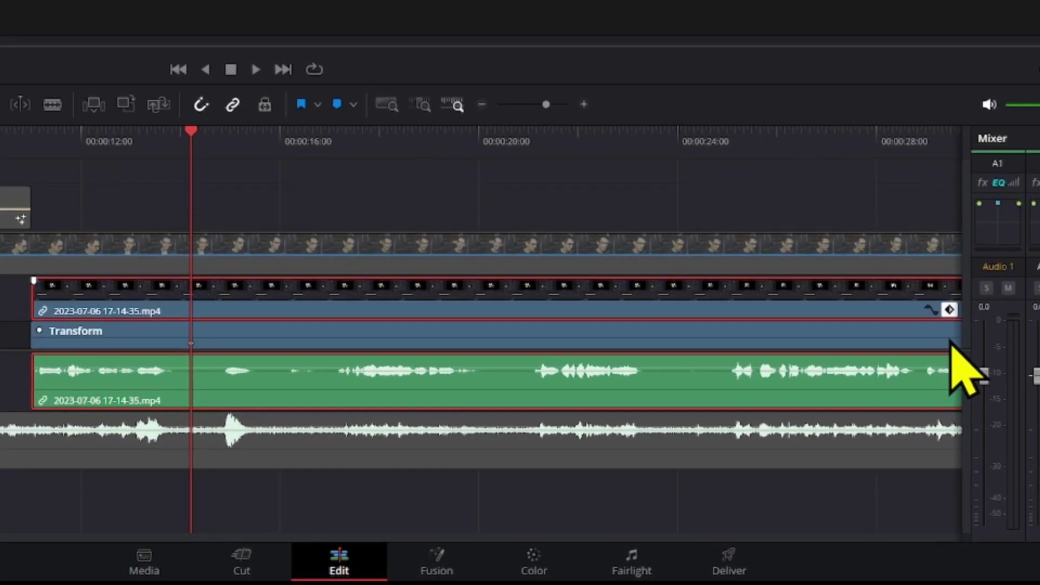
click(949, 310)
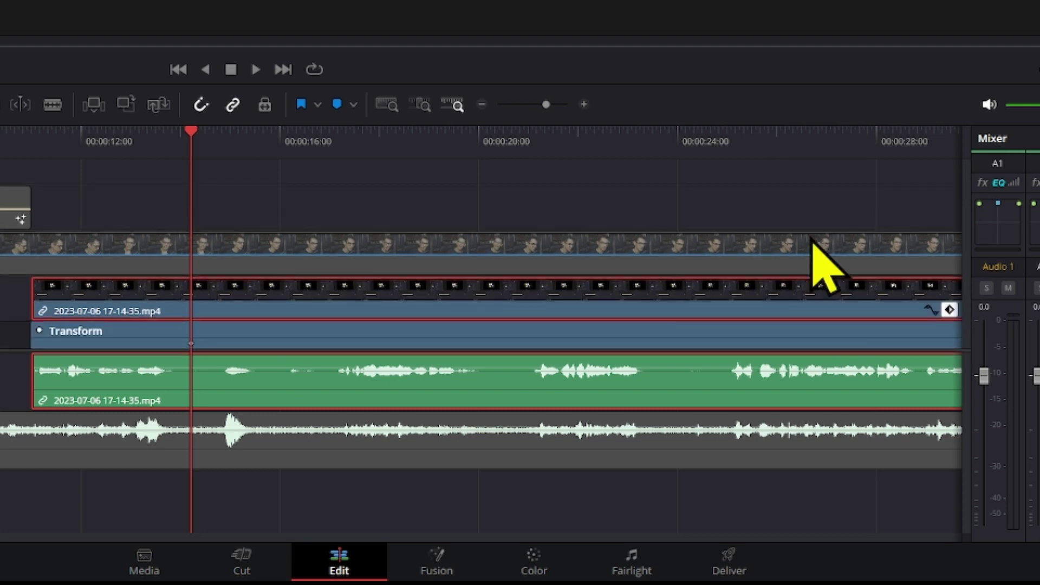
key(ctrl+shift+c)
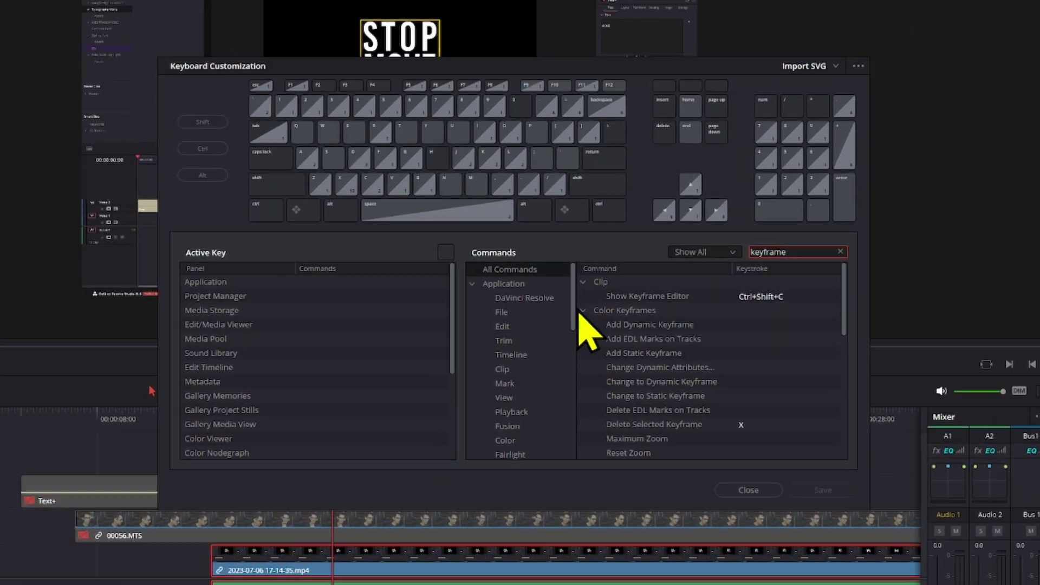
Collapse Color Keyframes, expand Keyframe Timeline Mode, and scroll to the Mark group's Add/Delete Keyframe shortcuts
click(561, 294)
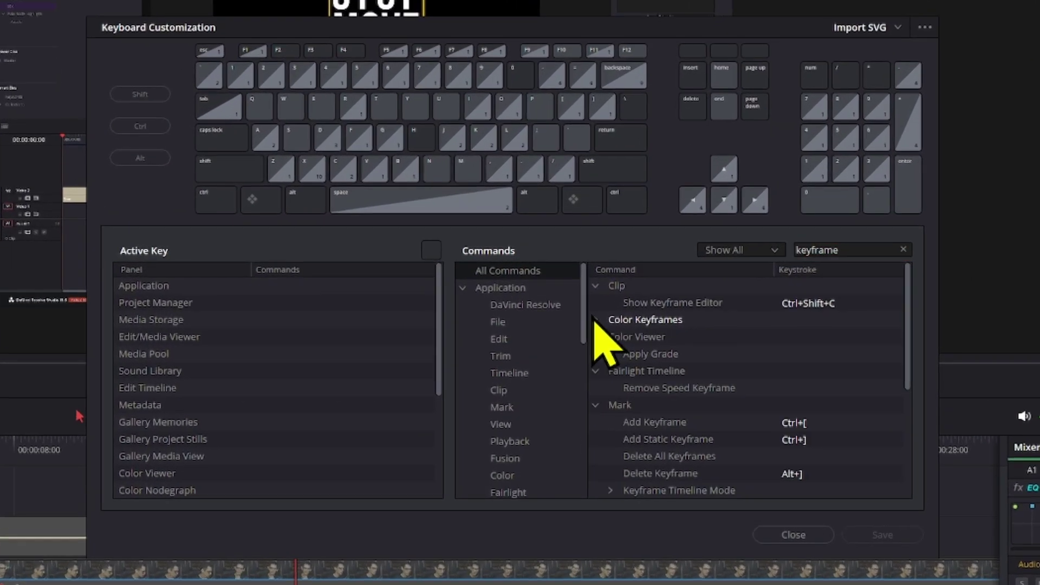
scroll(623, 409, down, 3)
scroll(634, 391, up, 2)
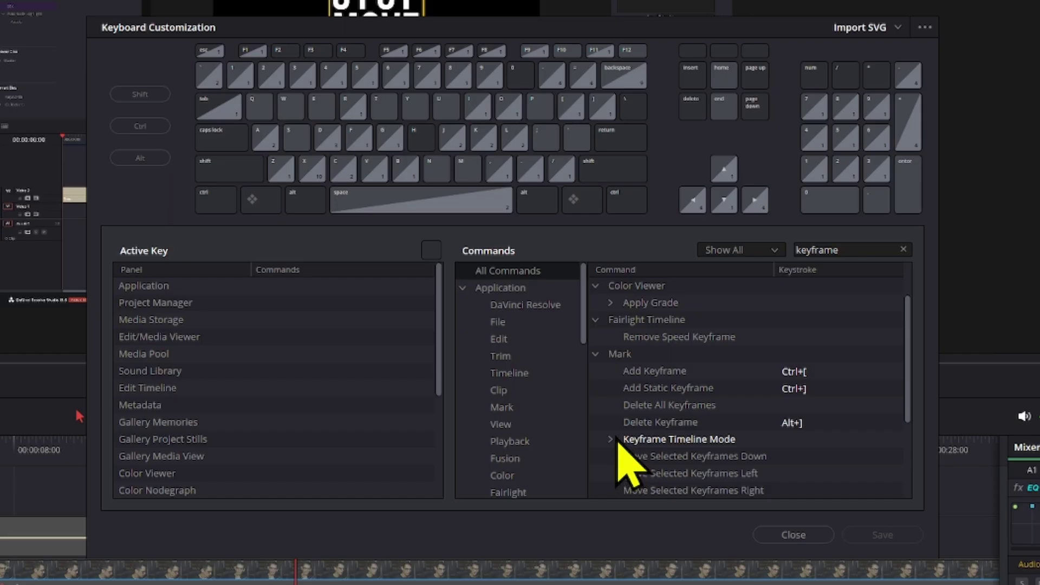
click(617, 437)
scroll(623, 439, down, 2)
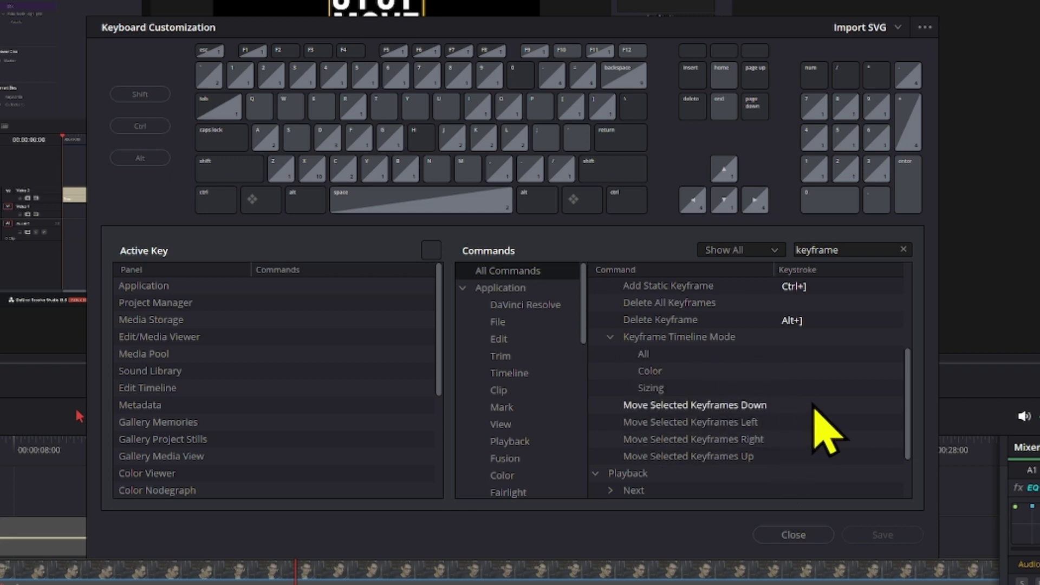
click(807, 404)
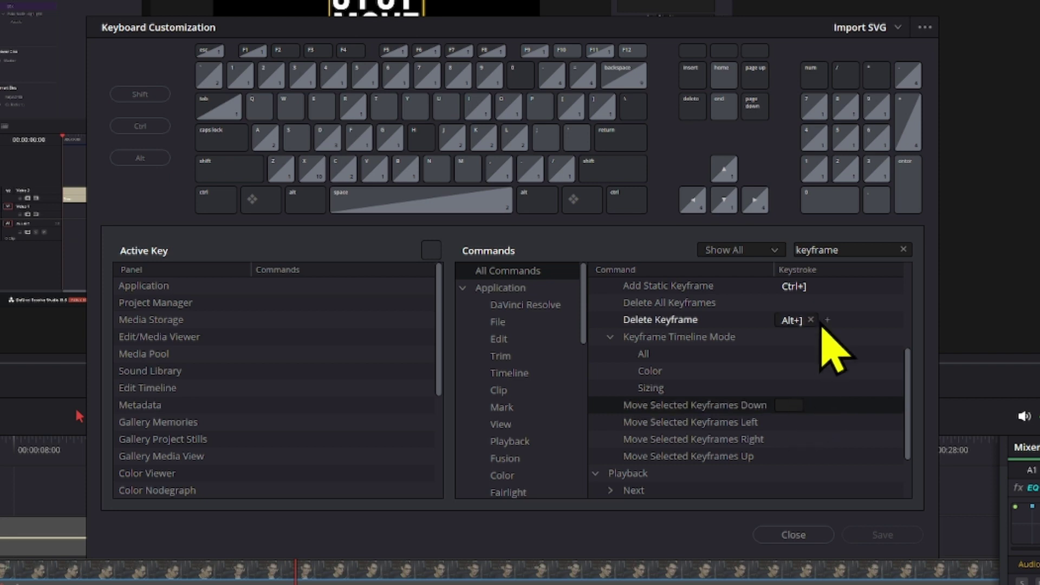
scroll(821, 328, up, 1)
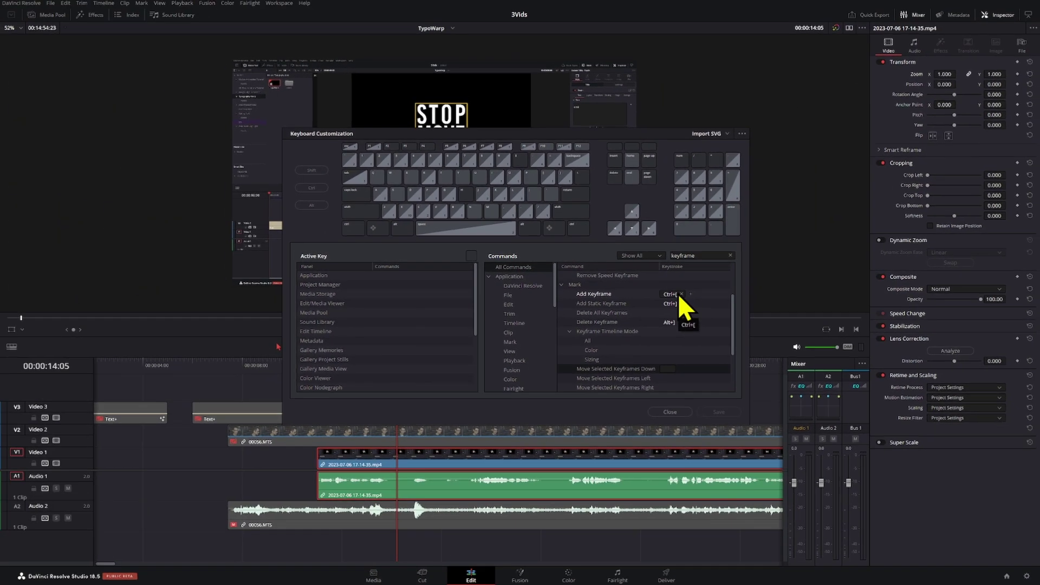
scroll(661, 347, down, 1)
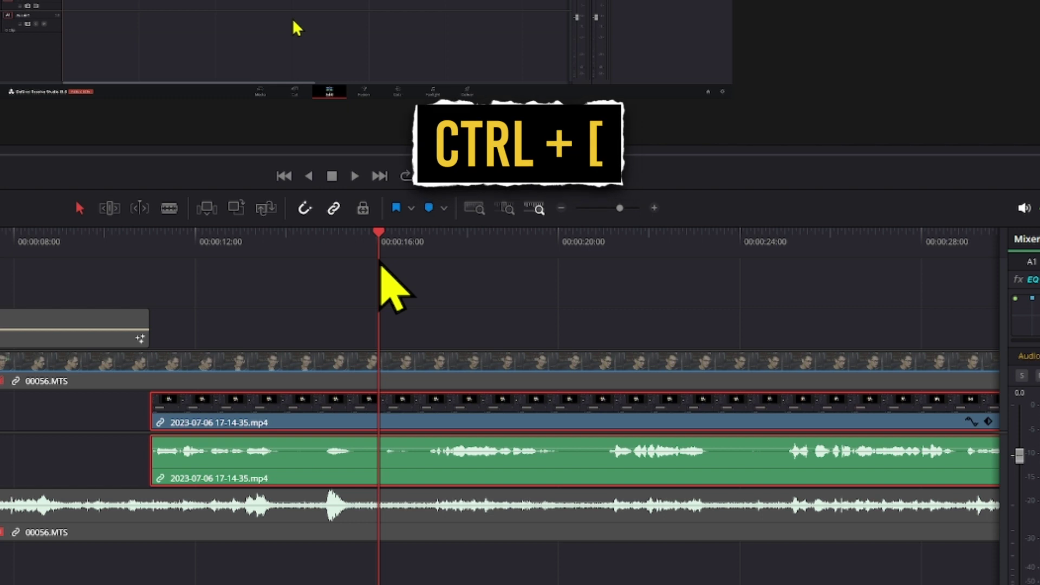
Add a Transform keyframe at the playhead, then jump between keyframes with [ and ]
key(ctrl+shift+c)
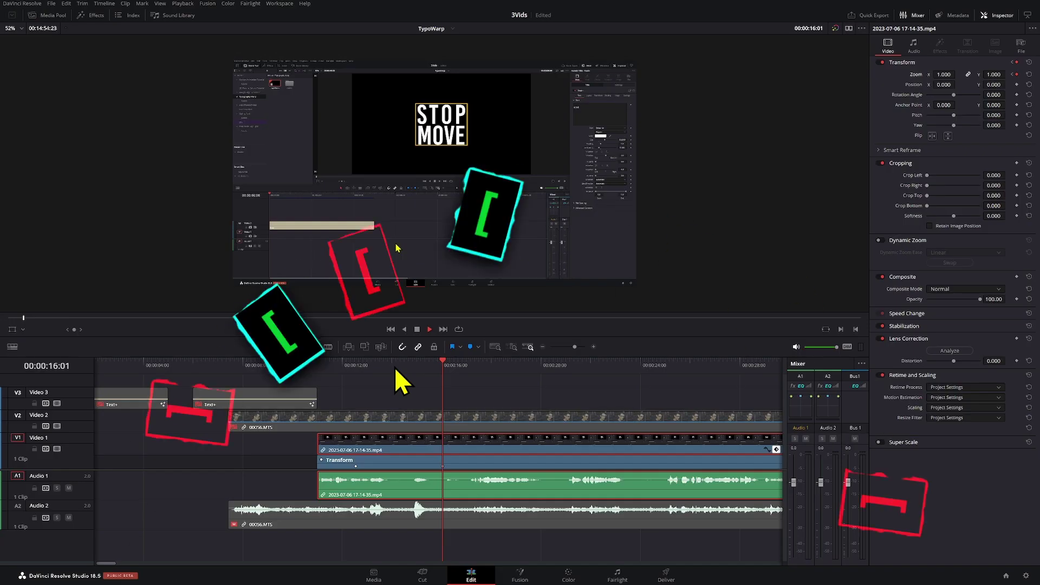
key(bracketleft)
key(bracketright)
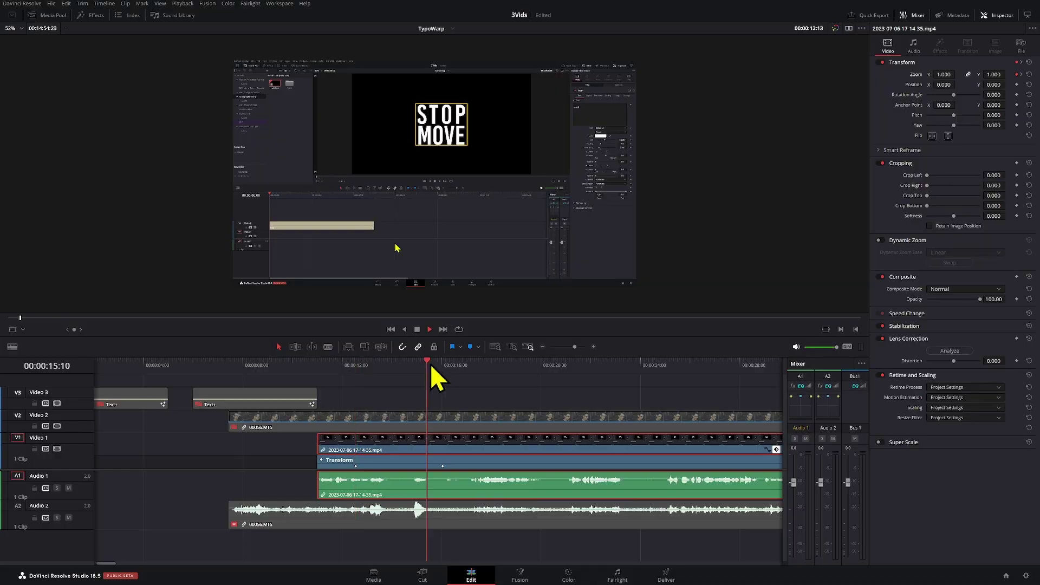
key(alt+])
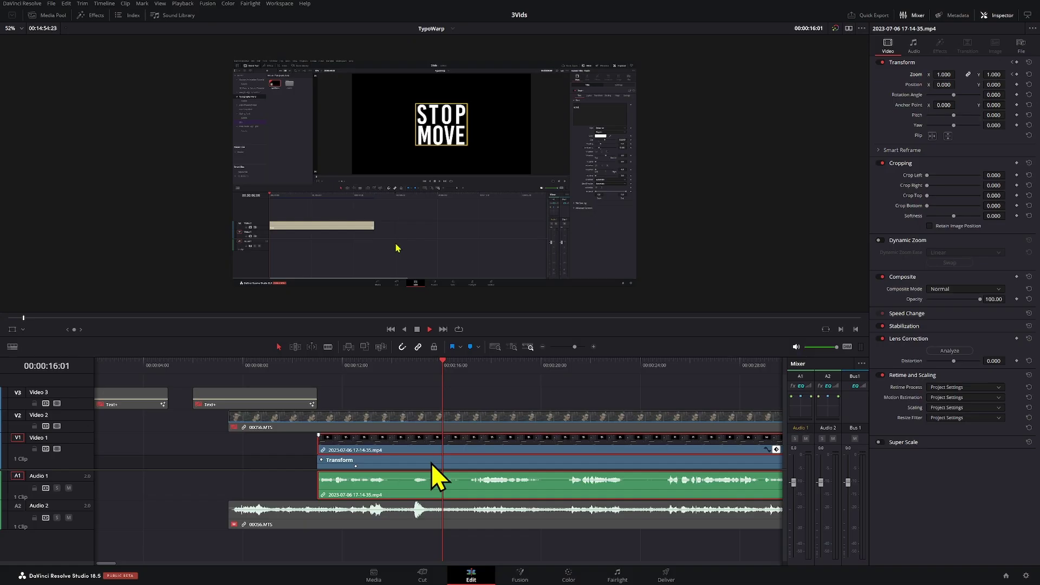
Place the playhead at 00:00:15:20 and add a Transform keyframe with Ctrl+[ during playback
click(439, 373)
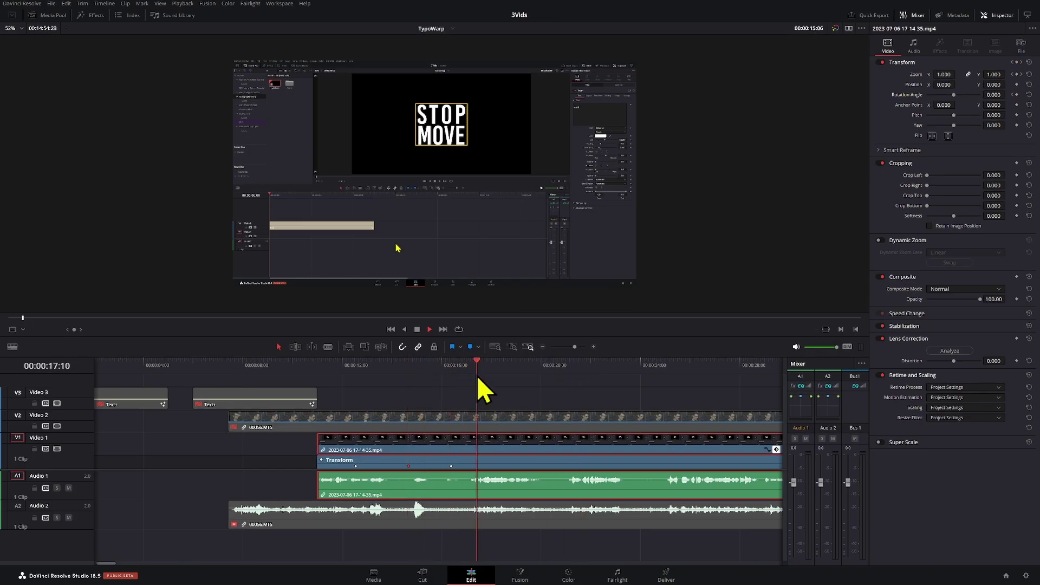
key(ctrl+[)
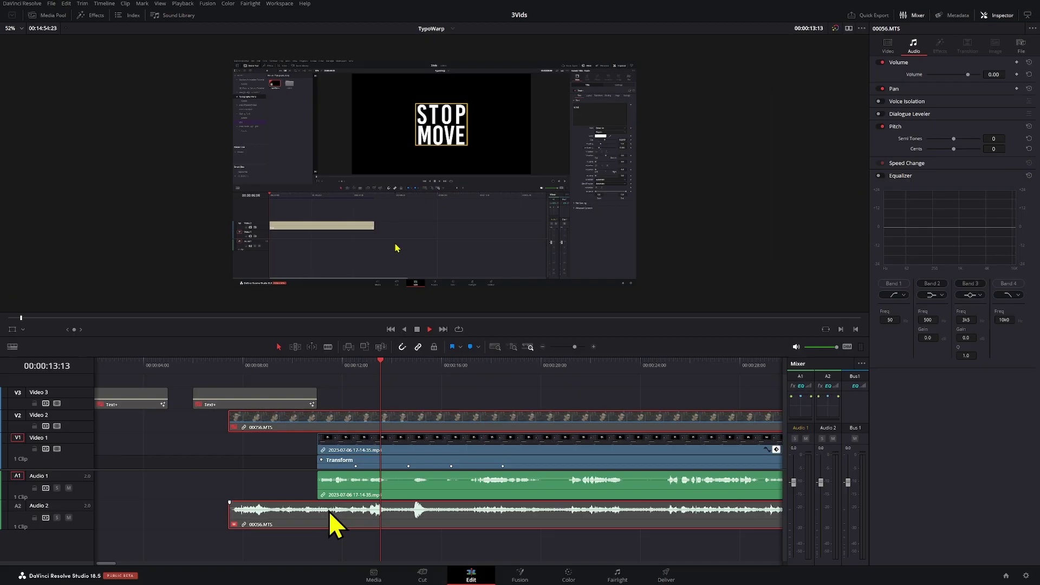
Undo the A1 volume drop to -1.67 dB and set a Volume keyframe at 0.00 on the audio
mouse_move(350, 372)
mouse_down()
mouse_move(293, 366)
mouse_move(340, 373)
mouse_up()
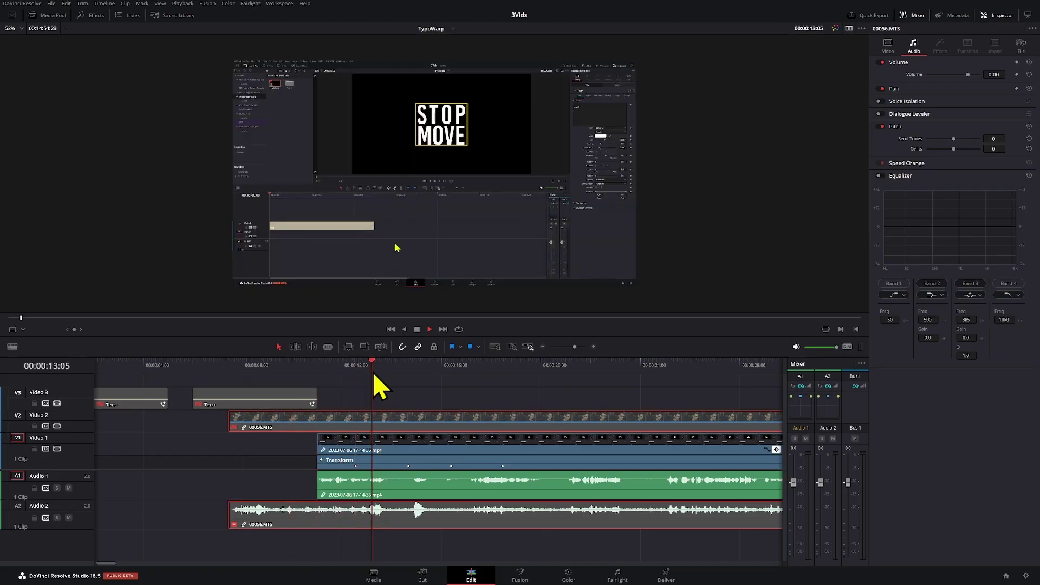
drag(382, 482, 389, 487)
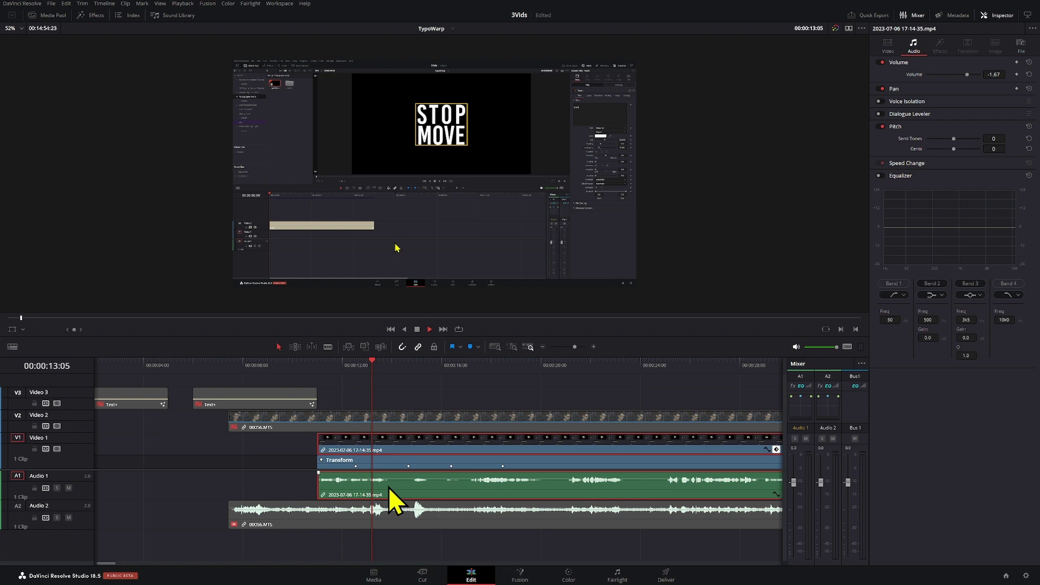
key(ctrl+z)
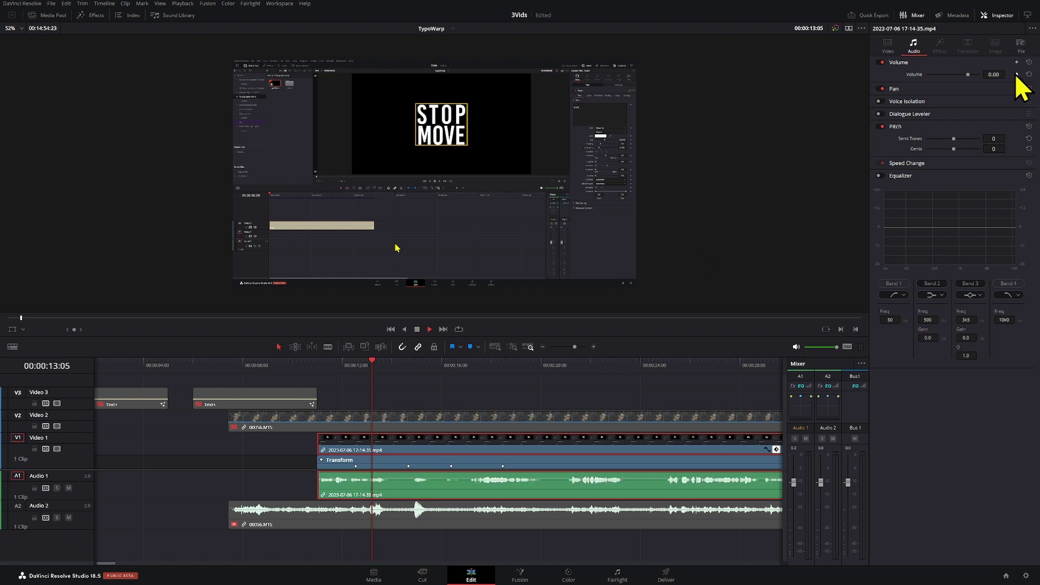
click(1017, 75)
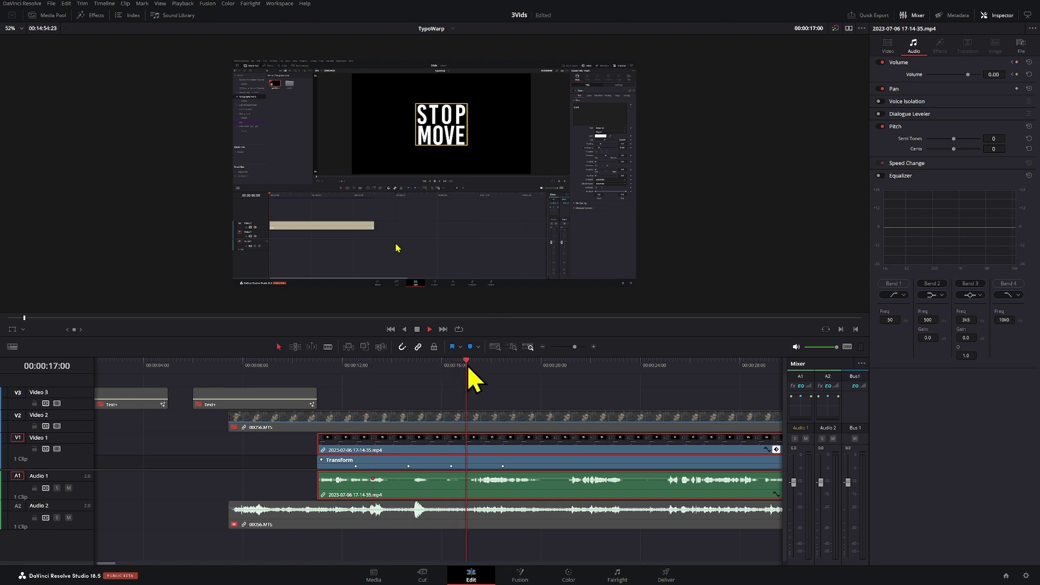
click(888, 45)
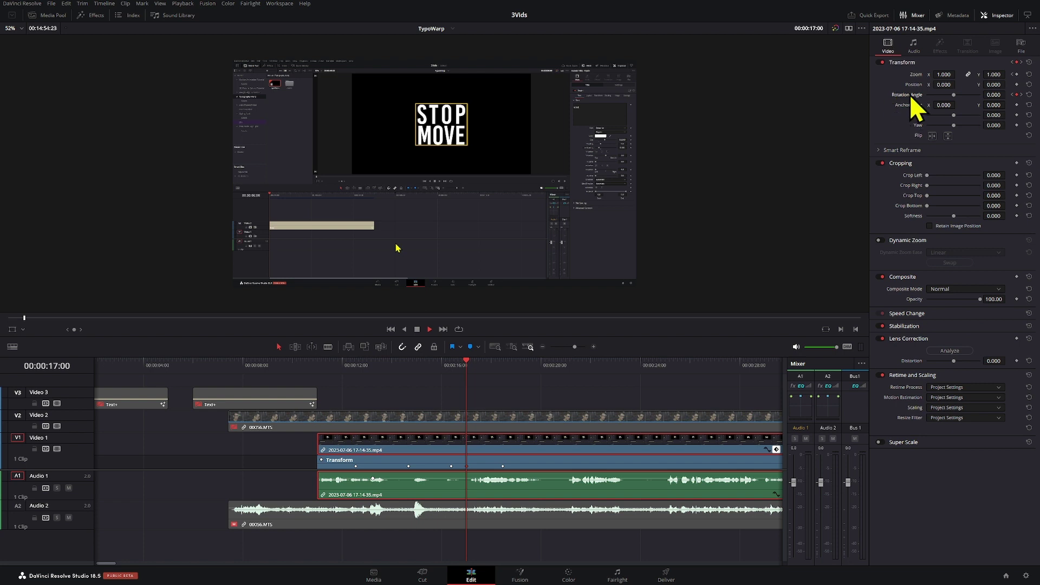
click(915, 48)
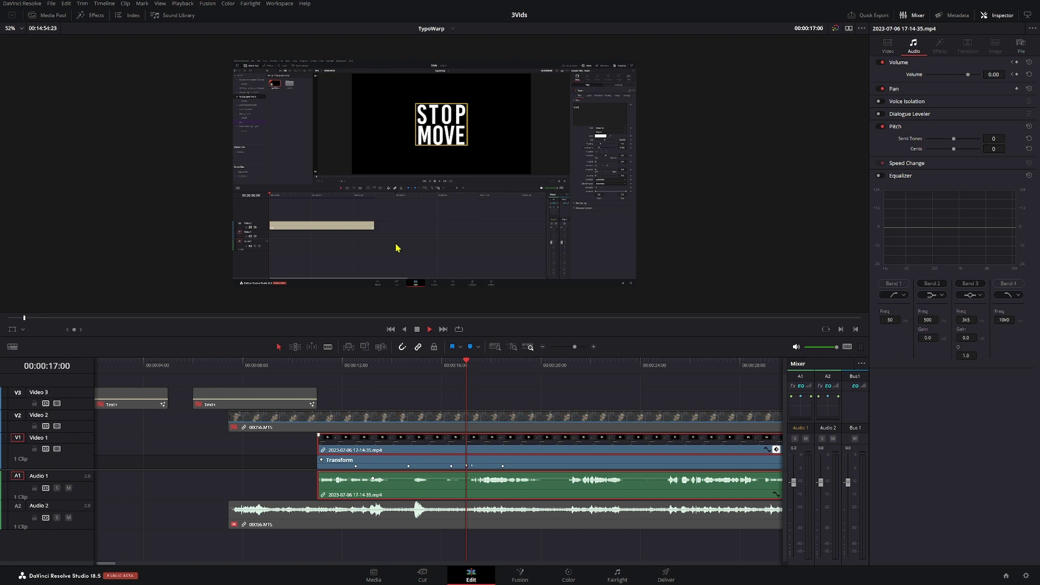
Unlink the clip's video and audio via Link Clips and select the A1 audio clip alone
right_click(470, 447)
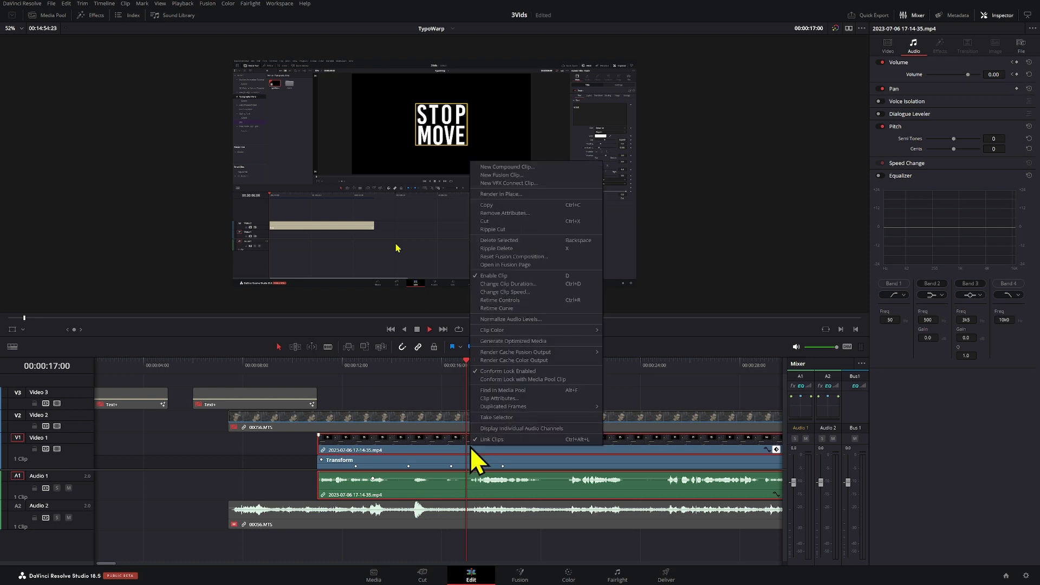
click(484, 441)
click(441, 487)
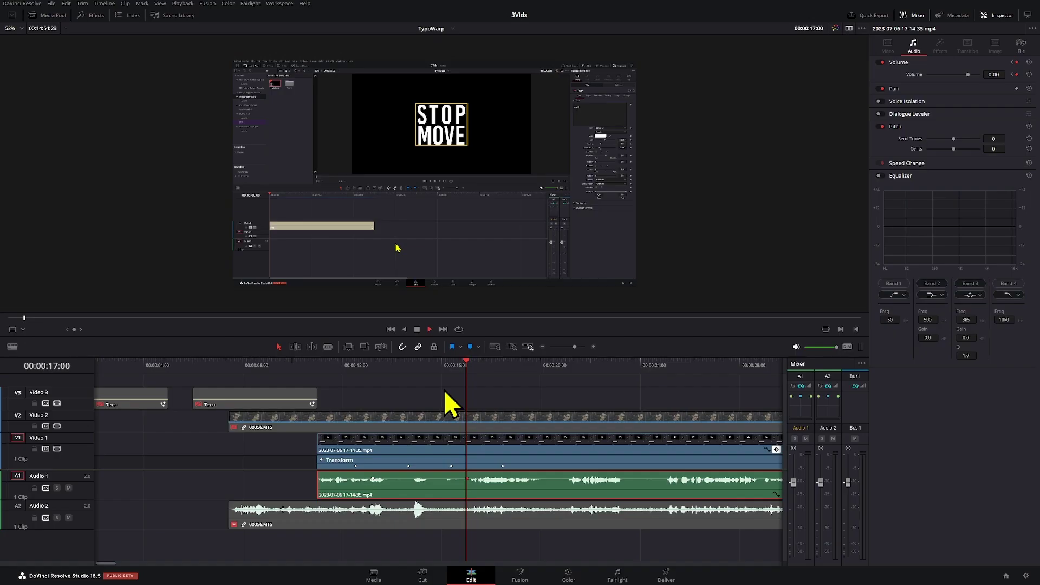
drag(431, 365, 466, 371)
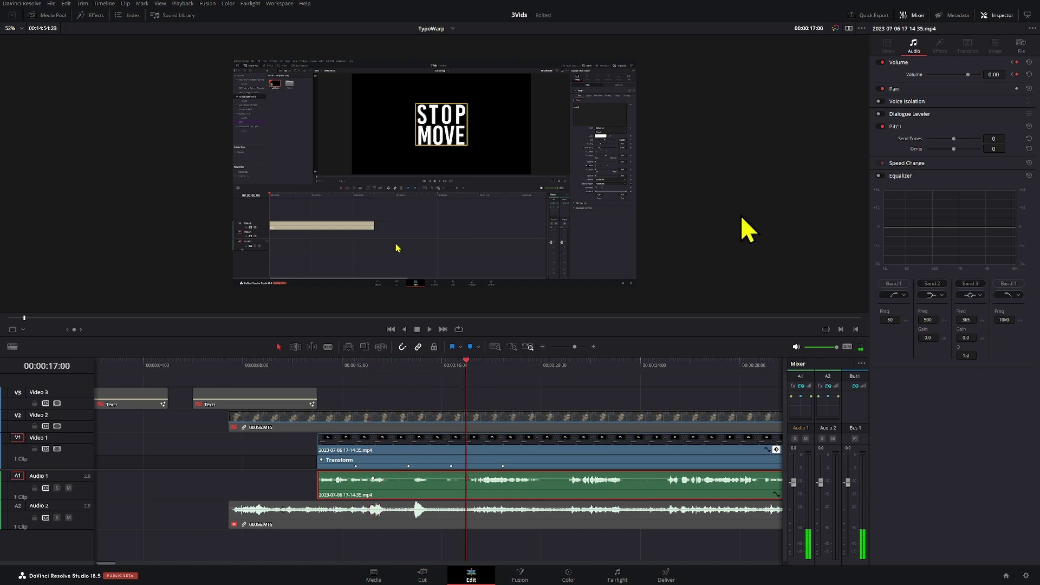
Key the audio Volume to -15.6, then at about 00:00:21:04 key it to 5.8
text(-15.6)
key(Return)
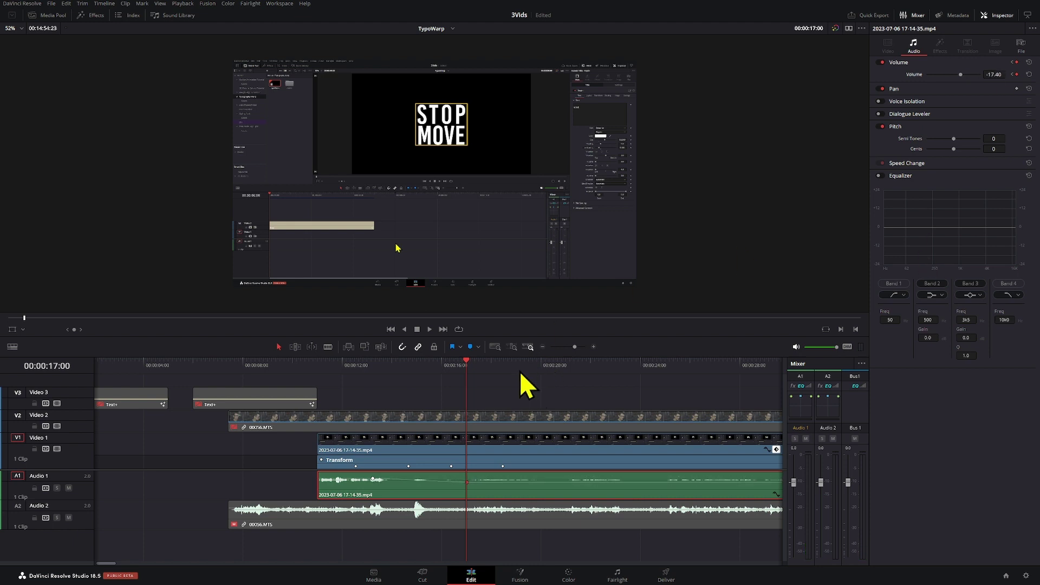
drag(521, 371, 601, 367)
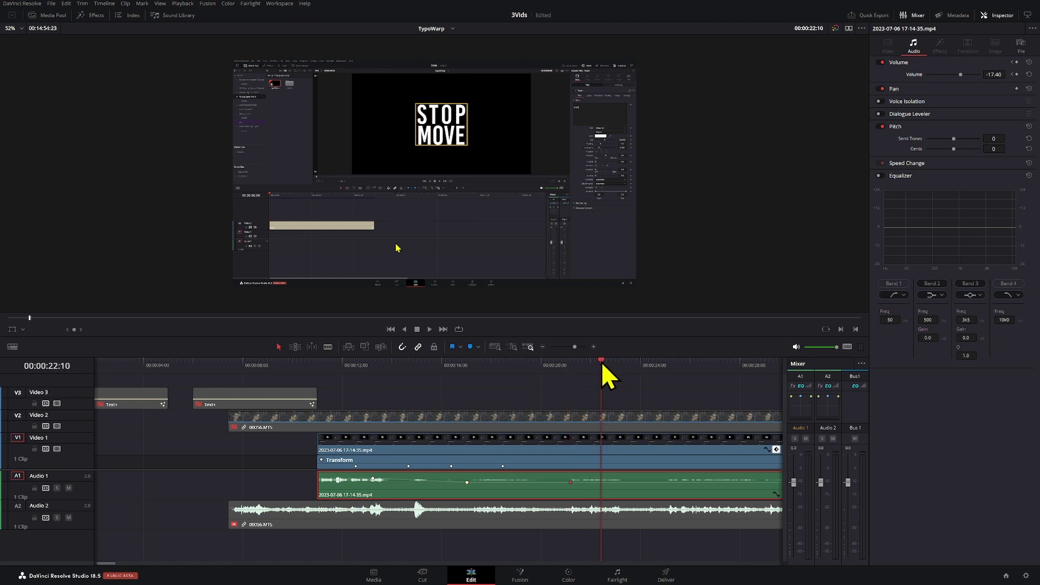
text(5.8)
key(Return)
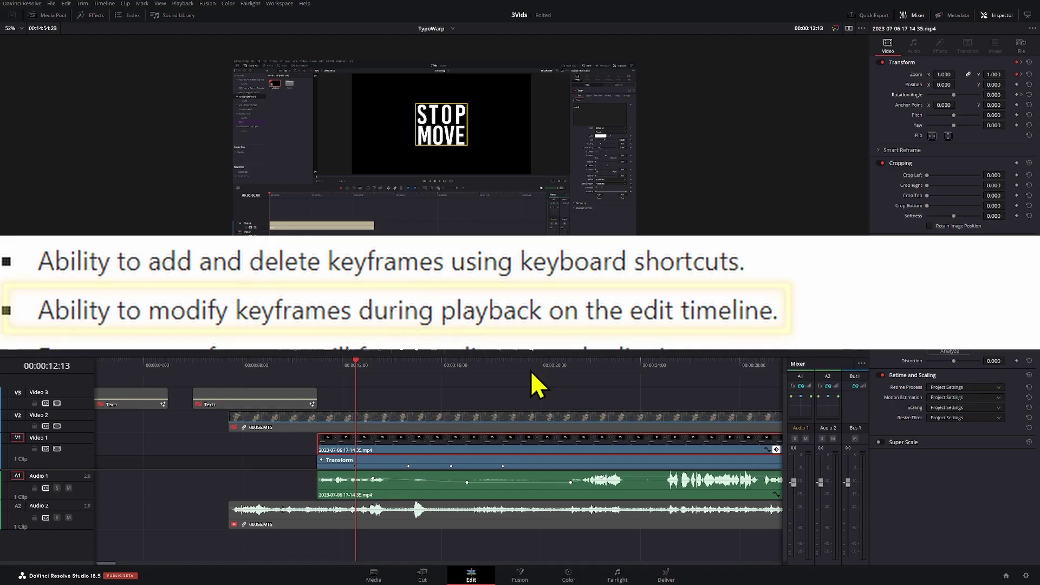
Start playback and drag a Transform keyframe later along its lane
key(space)
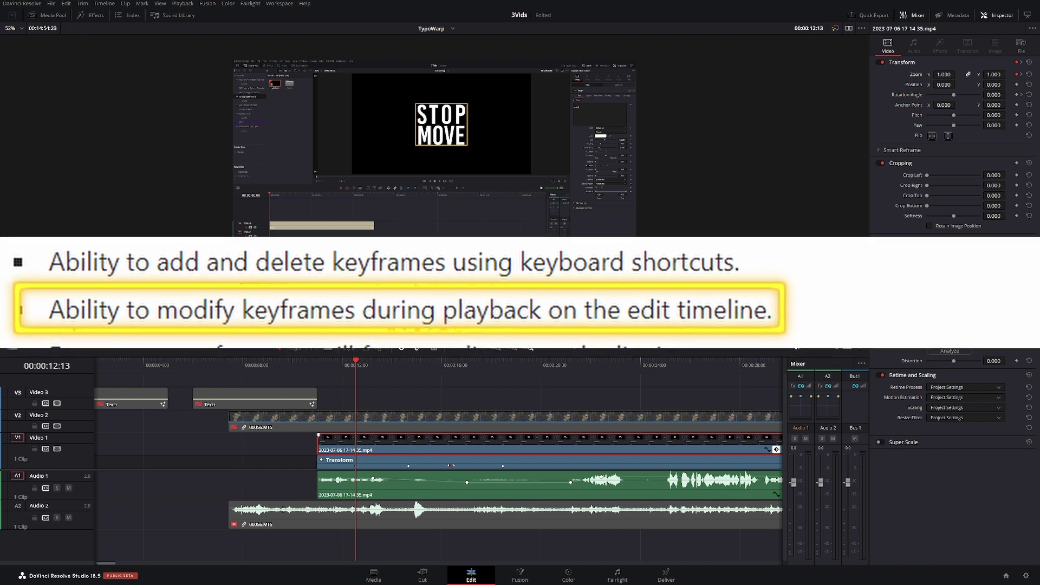
drag(452, 465, 558, 471)
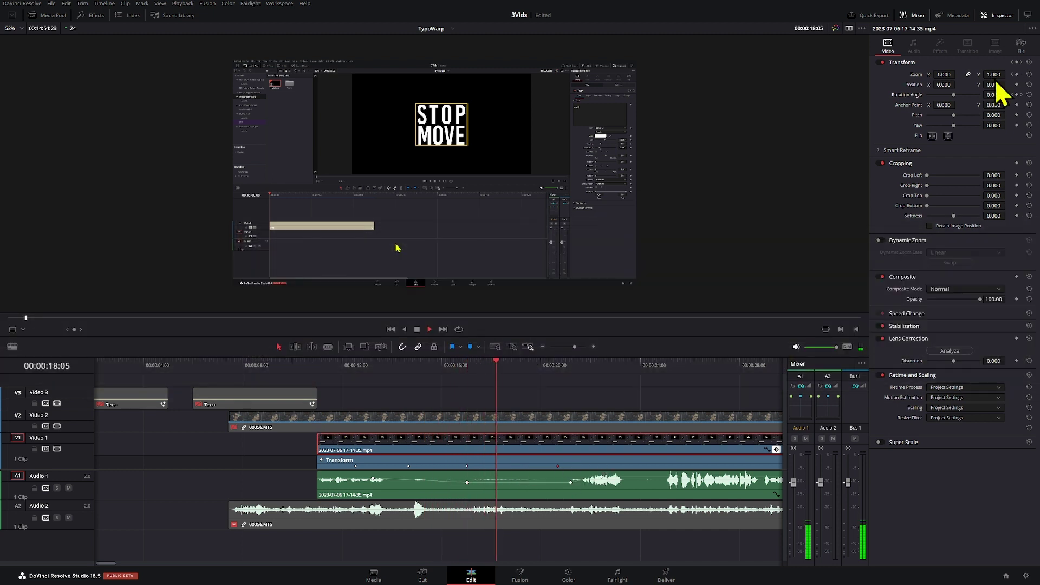
Lower the Zoom value during playback to key it, then replay from 00:00:18:22
drag(996, 76, 962, 75)
key(space)
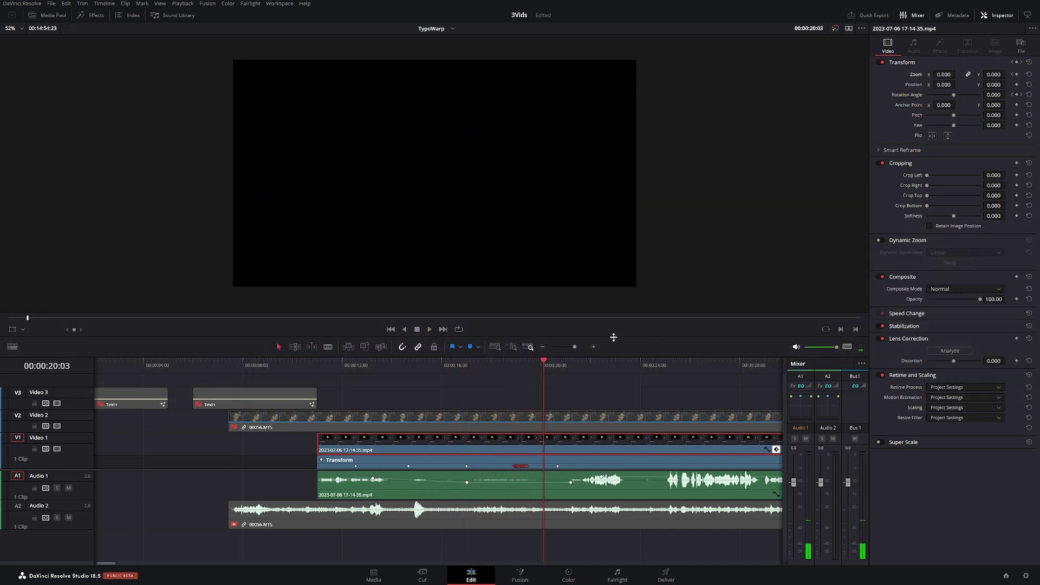
click(515, 370)
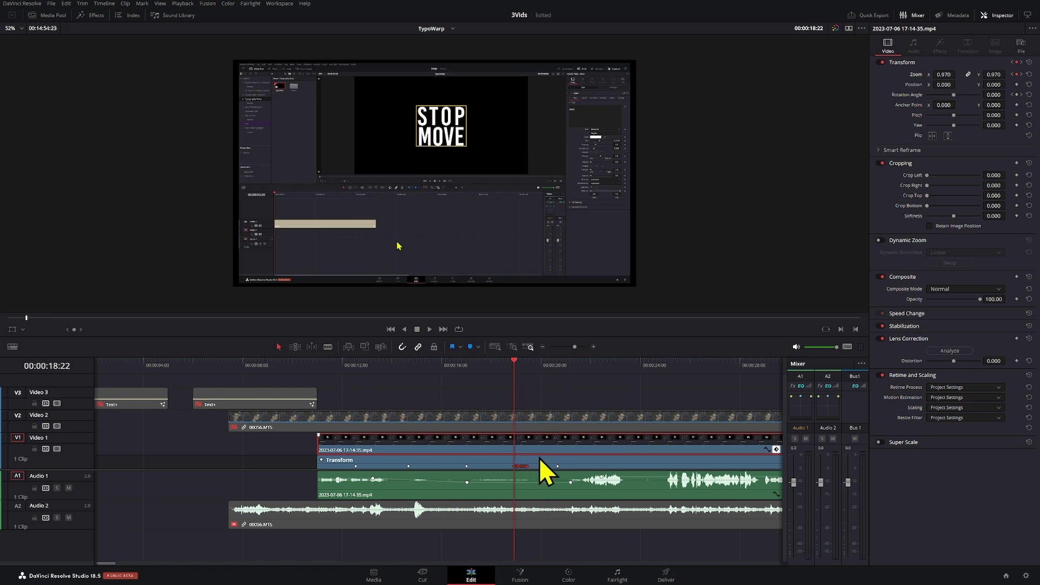
key(space)
click(513, 369)
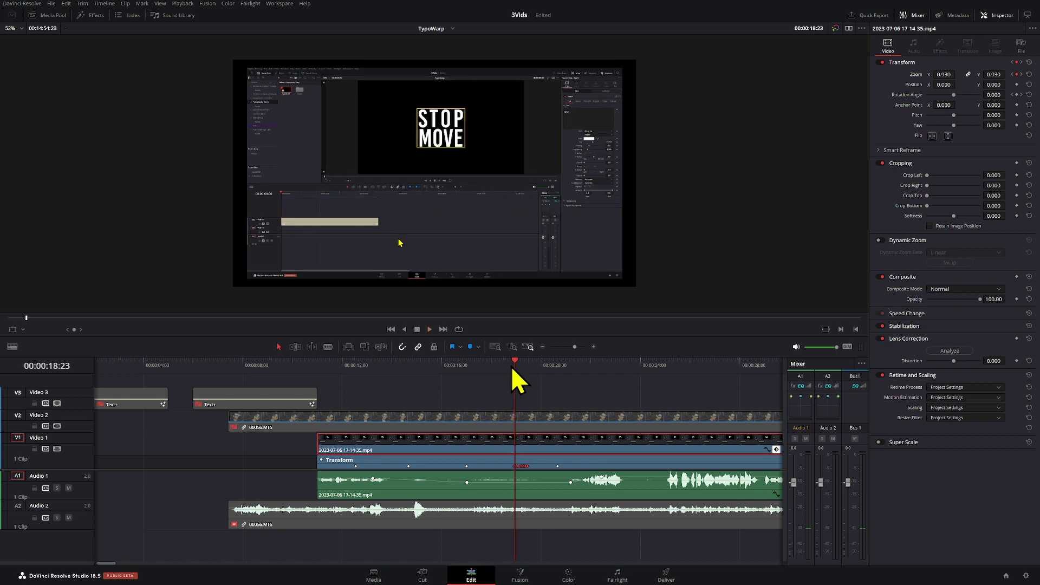
Replay from about 00:00:15:09, adding a Transform keyframe on the fly, ending at 00:00:18:21
click(503, 369)
click(425, 373)
key(space)
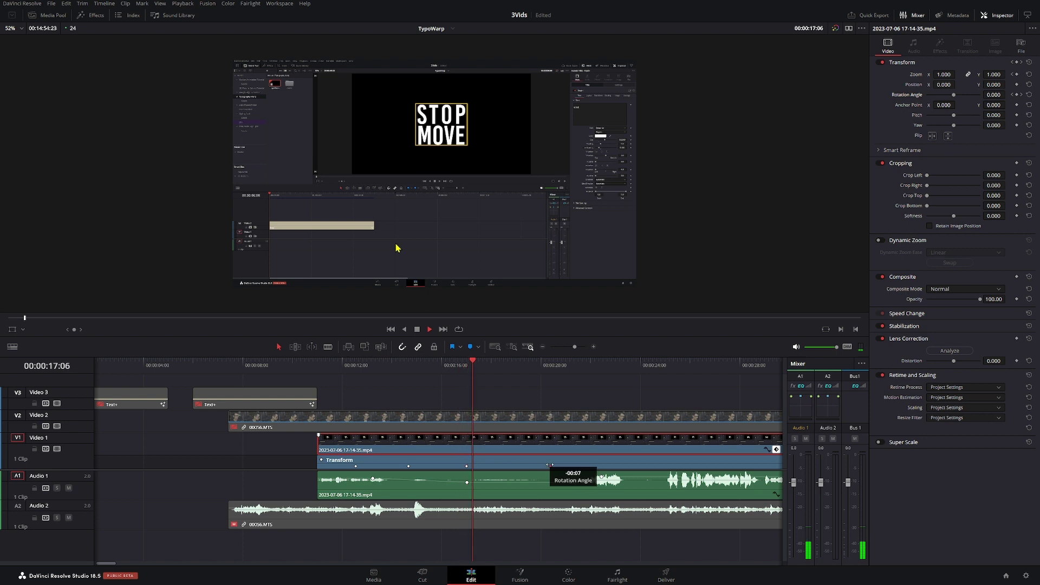
click(554, 465)
key(space)
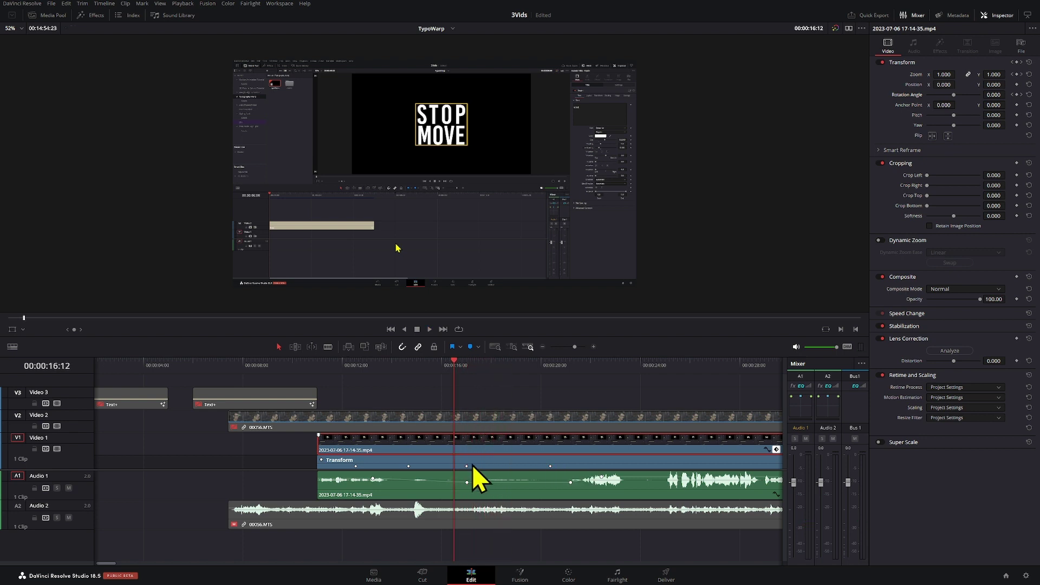
key(space)
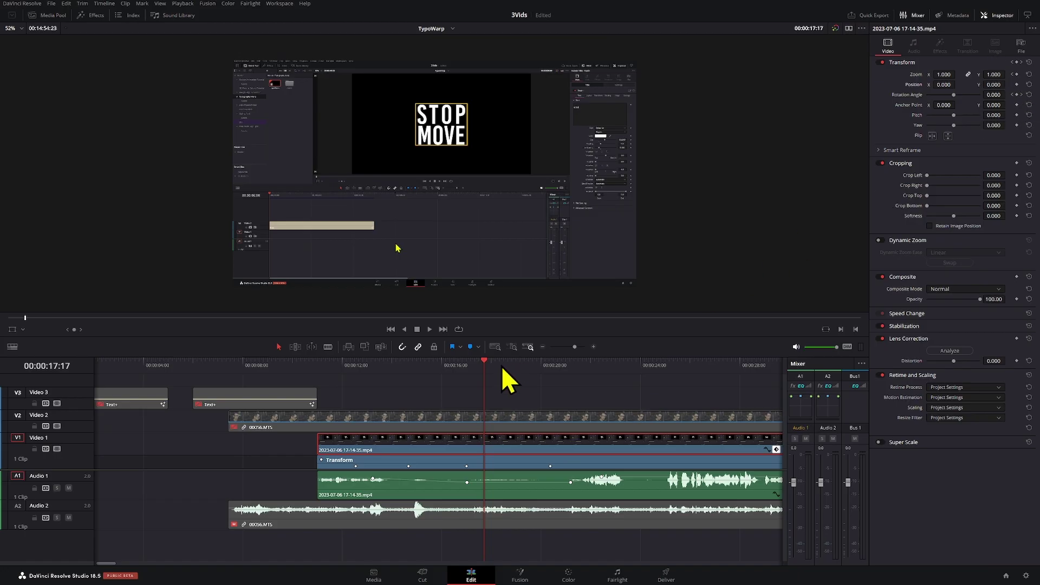
drag(502, 368, 514, 370)
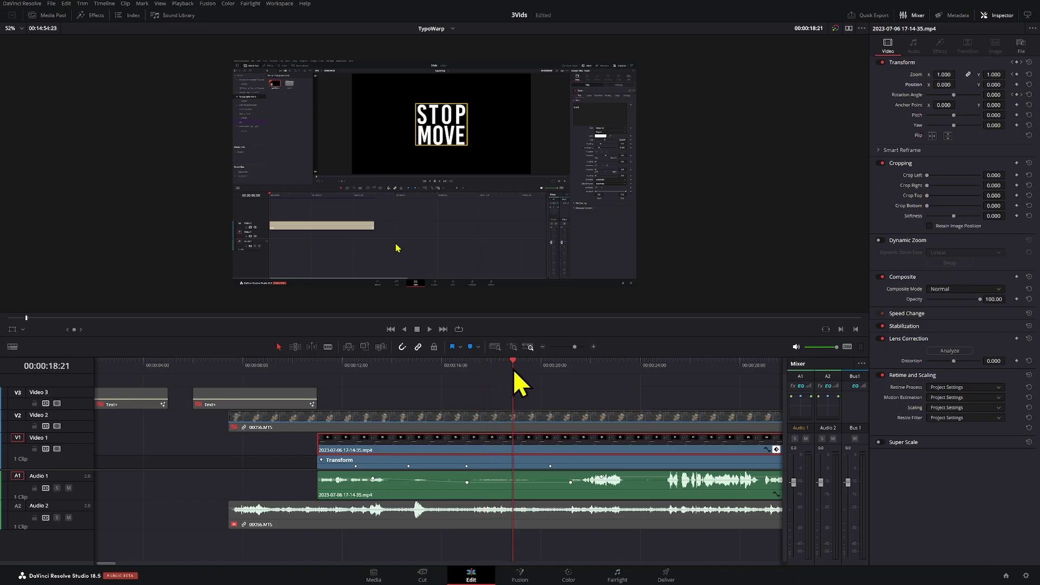